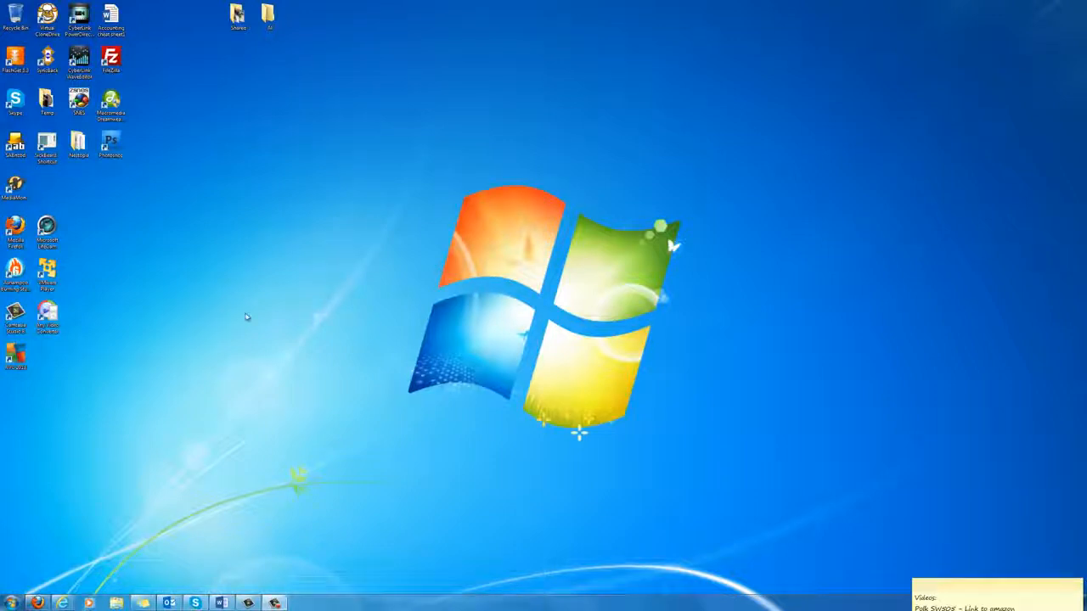
Open the computer's system information window and bring up its remote settings.
left_click(12, 603)
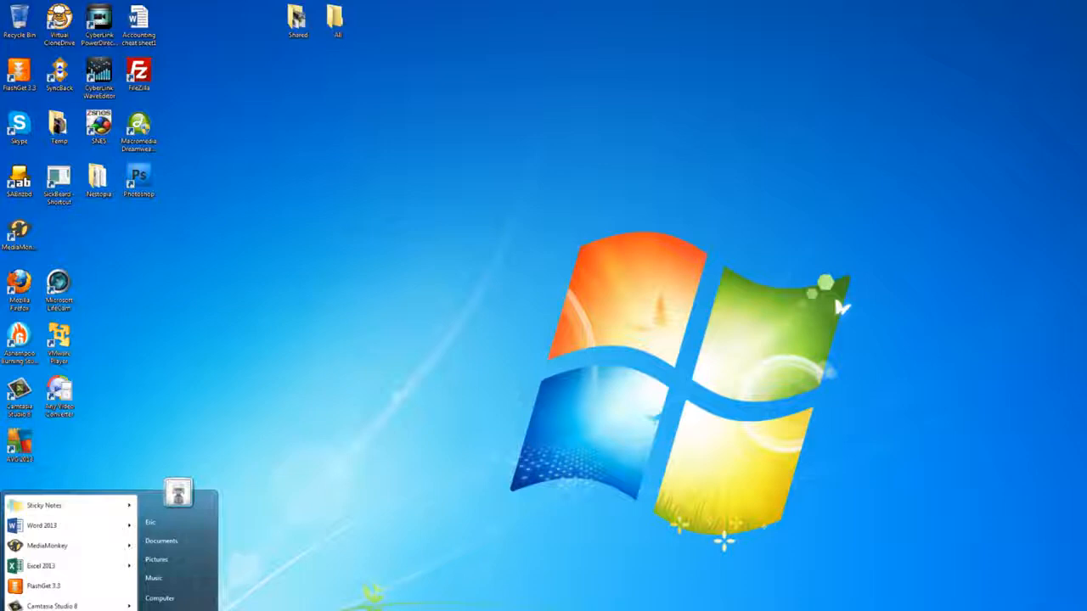
right_click(191, 602)
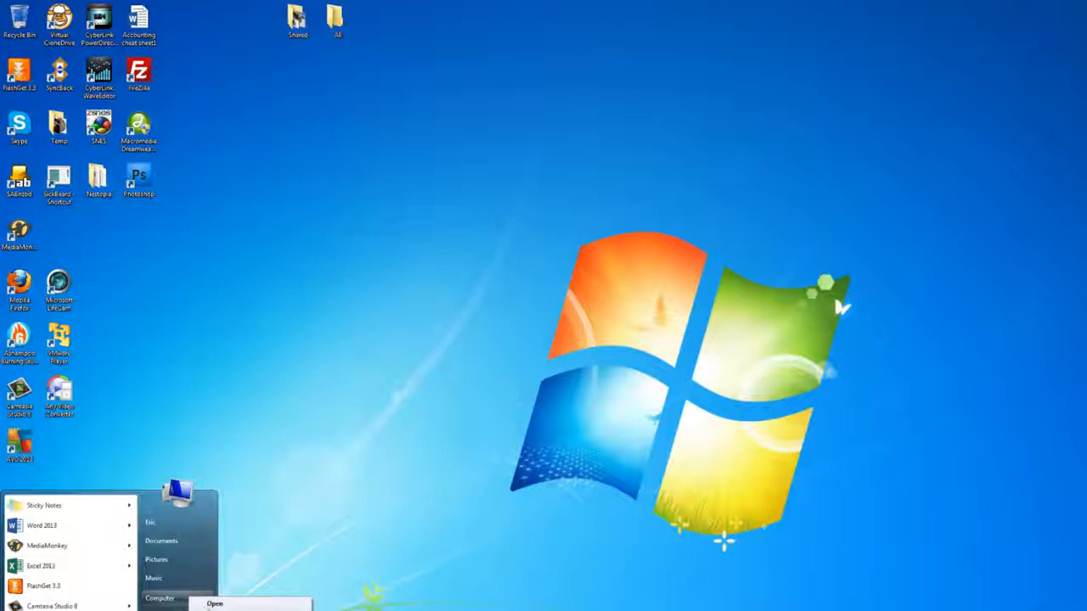
left_click(214, 604)
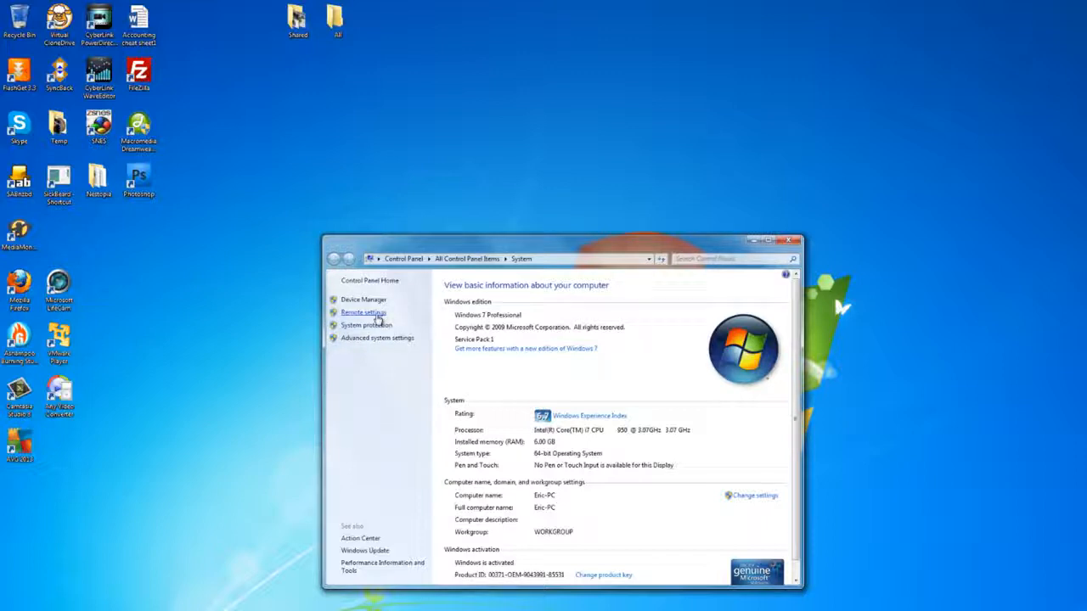
left_click(374, 313)
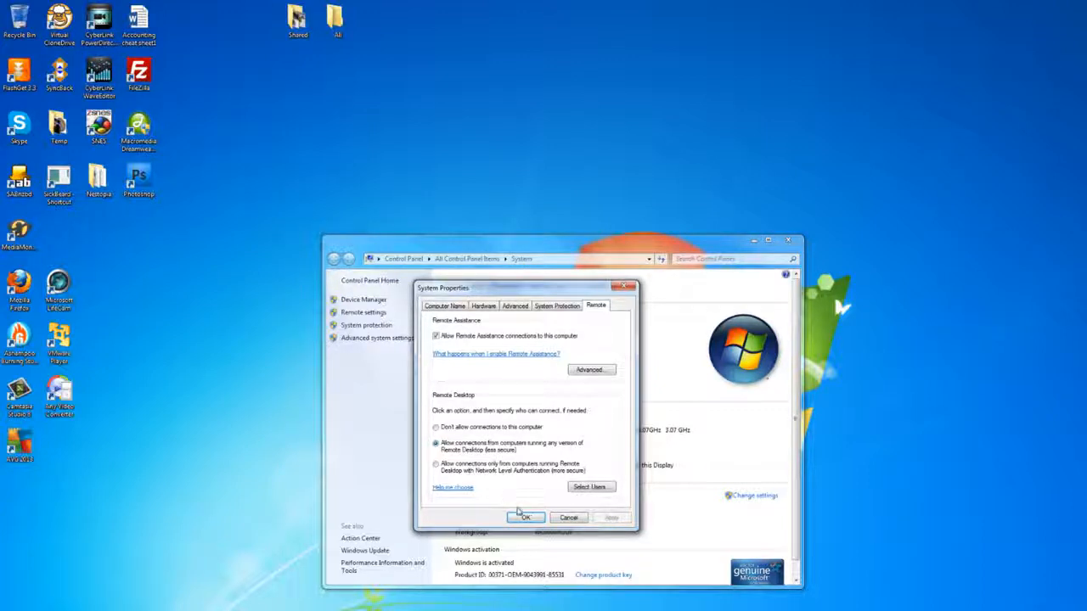
Review which users may connect through Remote Desktop, then close the remote settings and the system window.
left_click(599, 490)
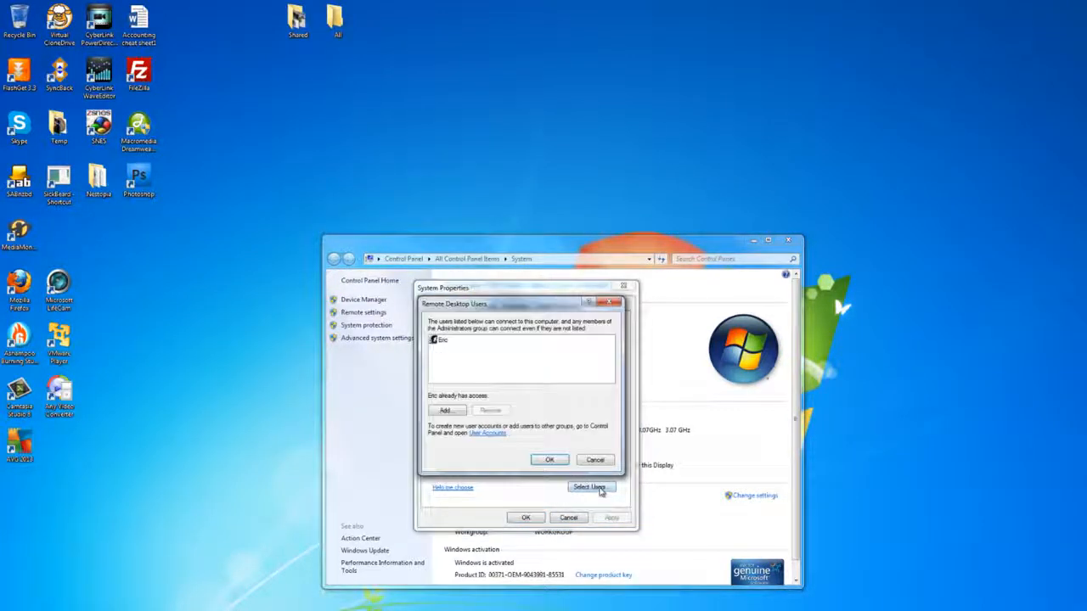
left_click(442, 340)
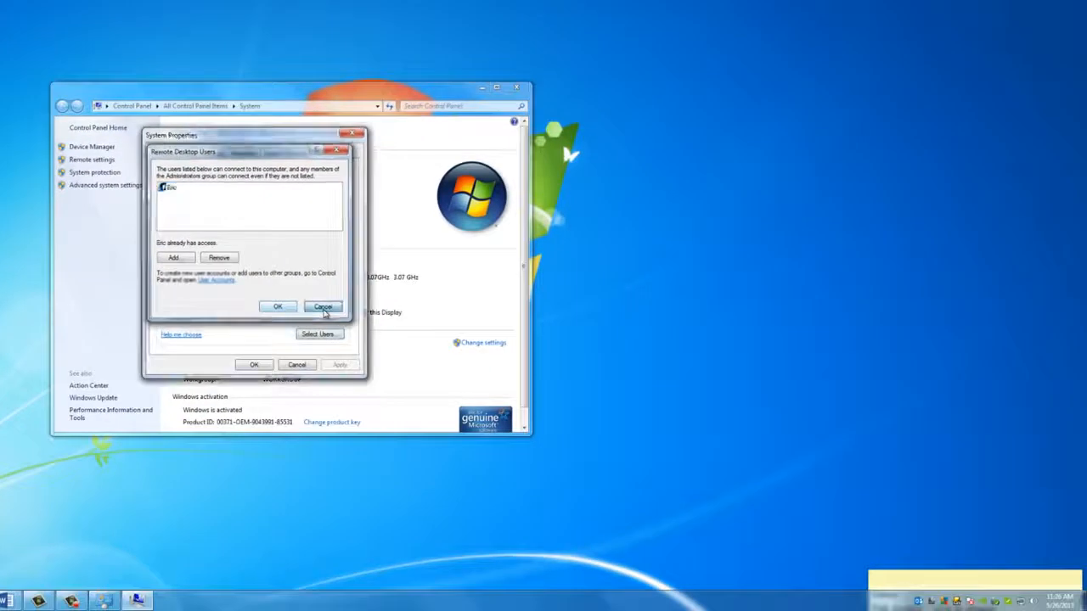
left_click(552, 459)
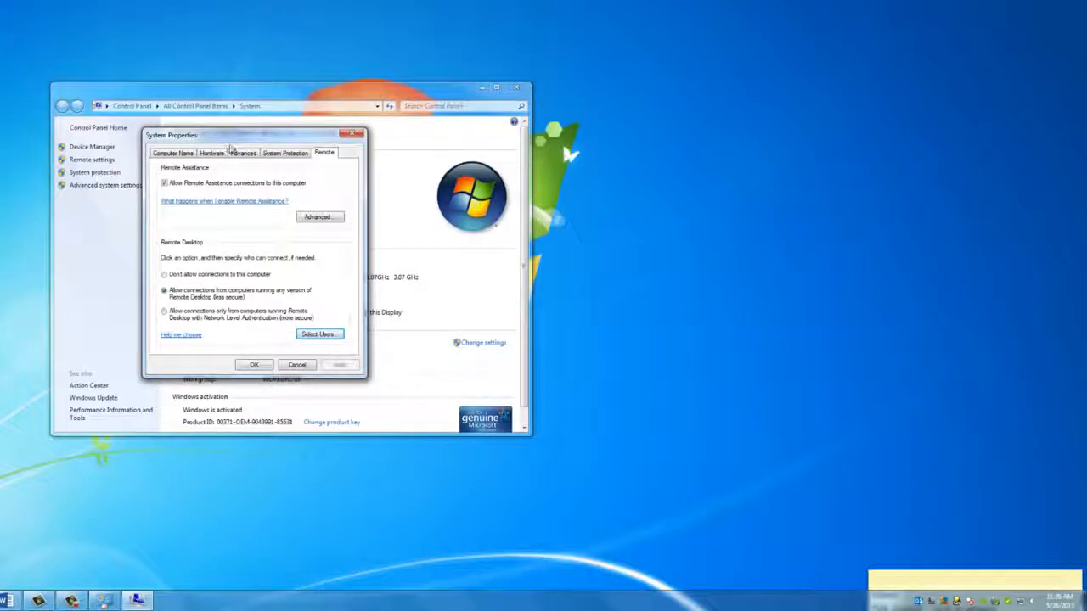
left_click_drag(236, 138, 258, 142)
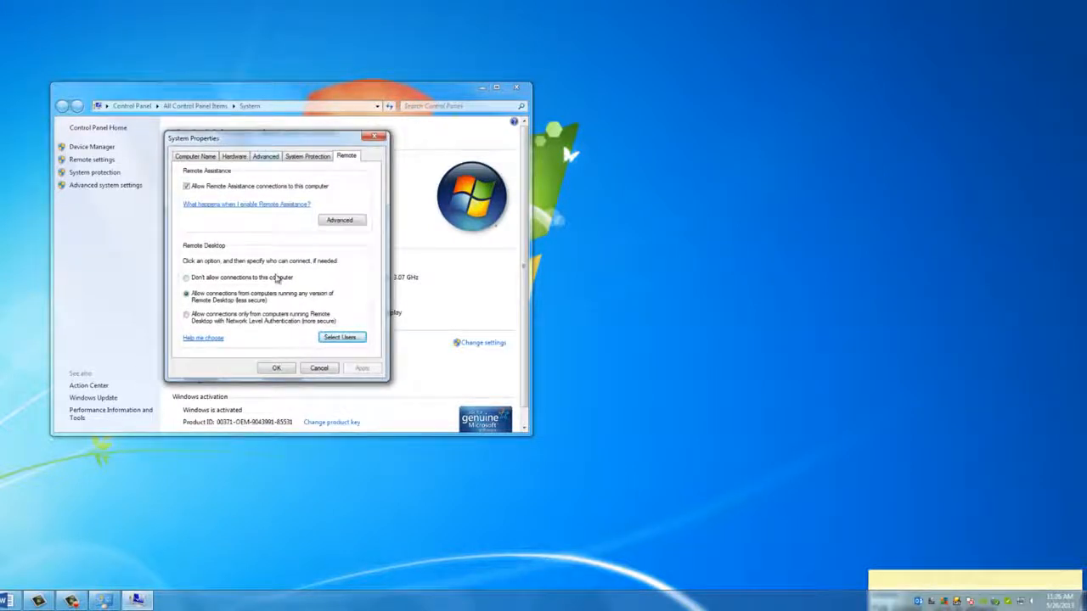
left_click(292, 370)
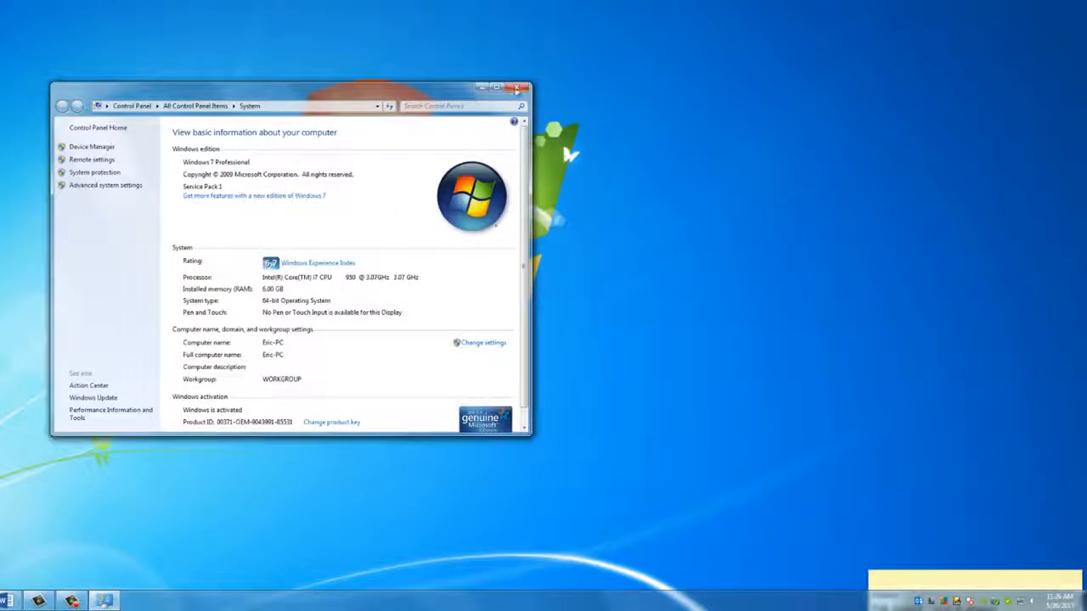
left_click(516, 87)
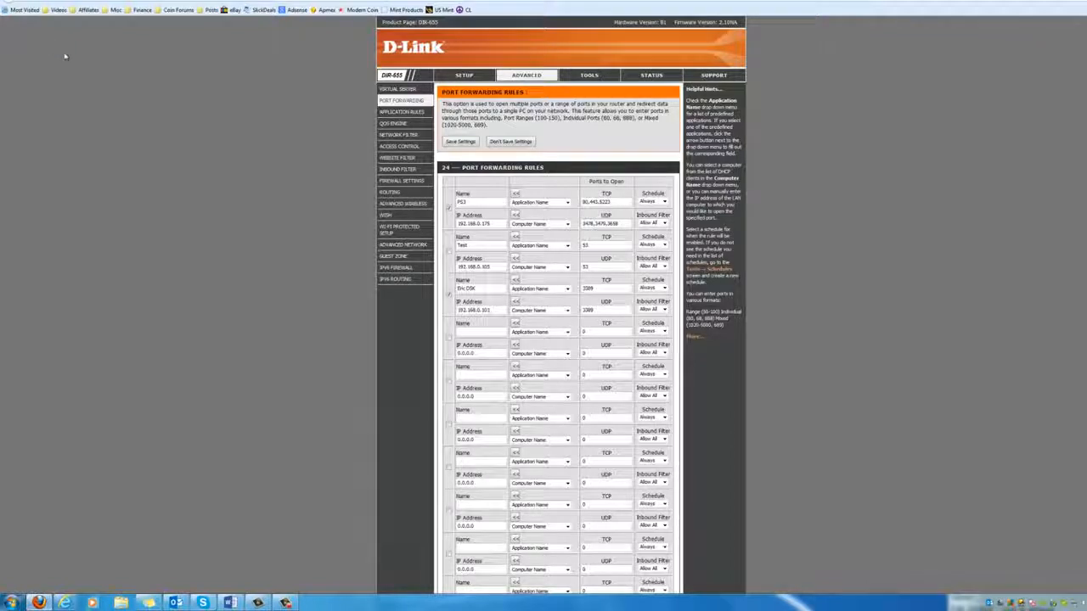
Open a Command Prompt with cmd and place its window over the router page.
left_click(12, 603)
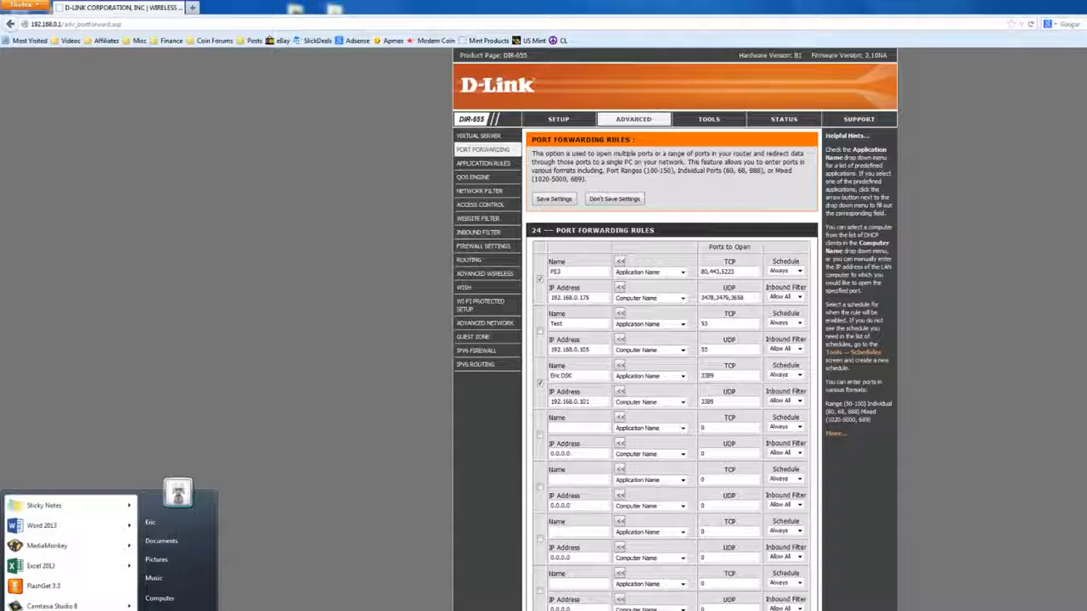
type("cmd")
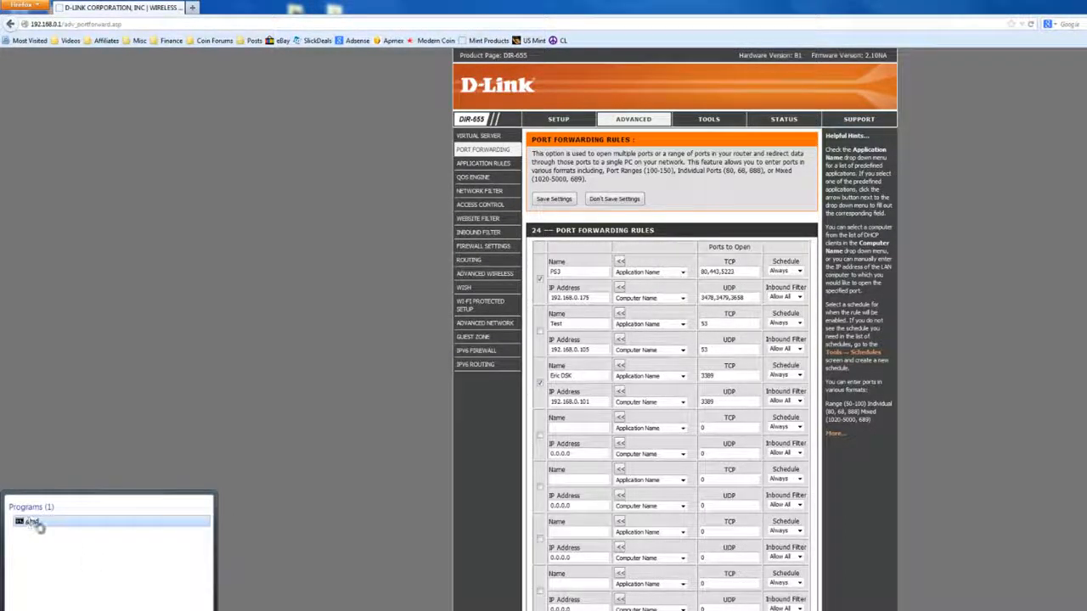
left_click(38, 523)
left_click_drag(241, 34, 556, 360)
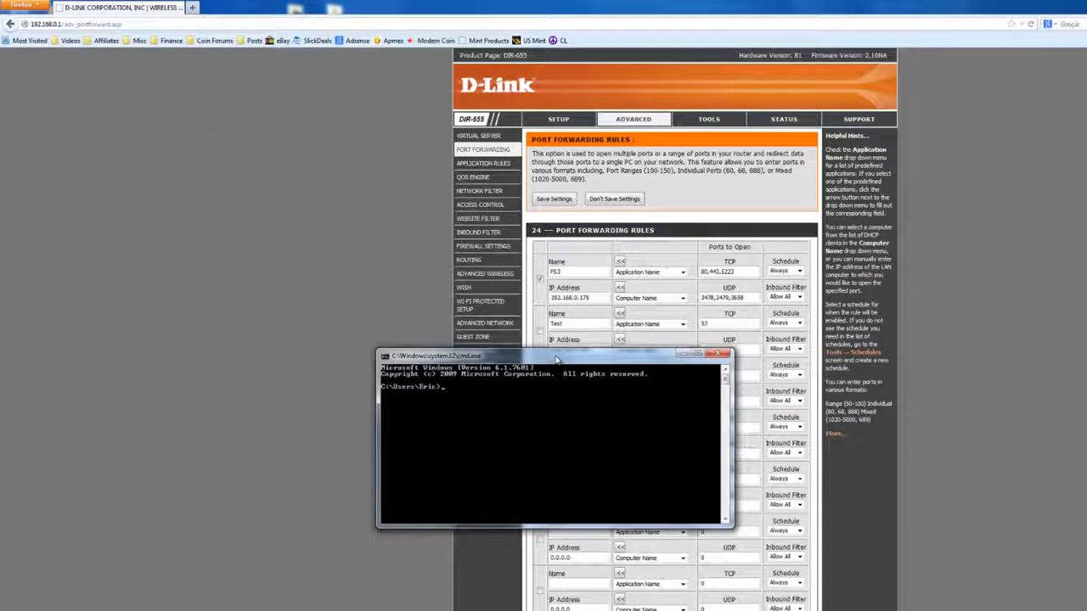
Run ipconfig to look up the computer's IPv4 address and default gateway, and close the Command Prompt.
type("ipconfig")
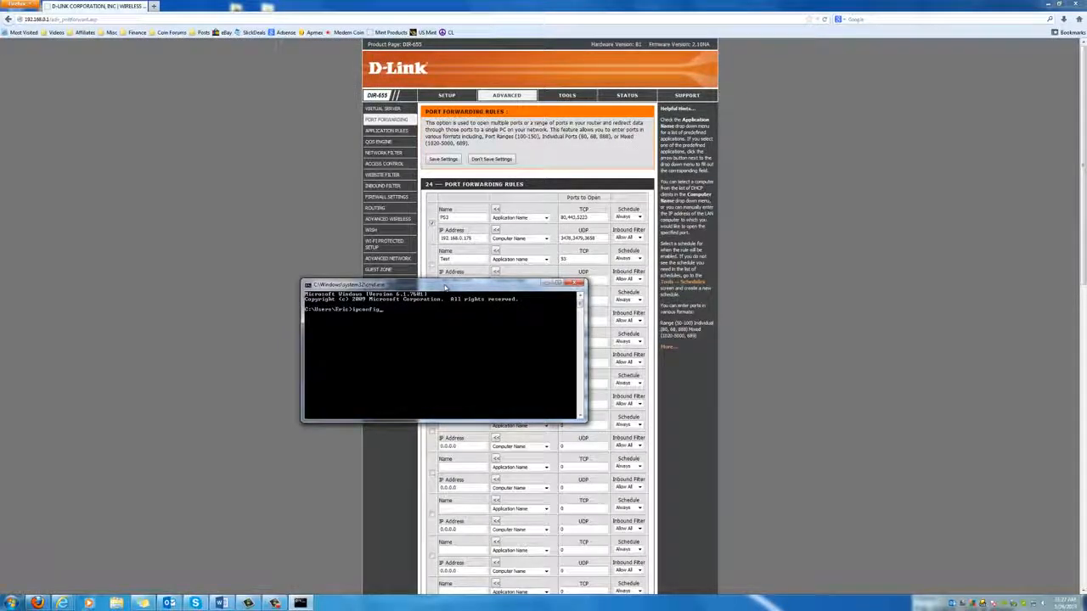
key("Return")
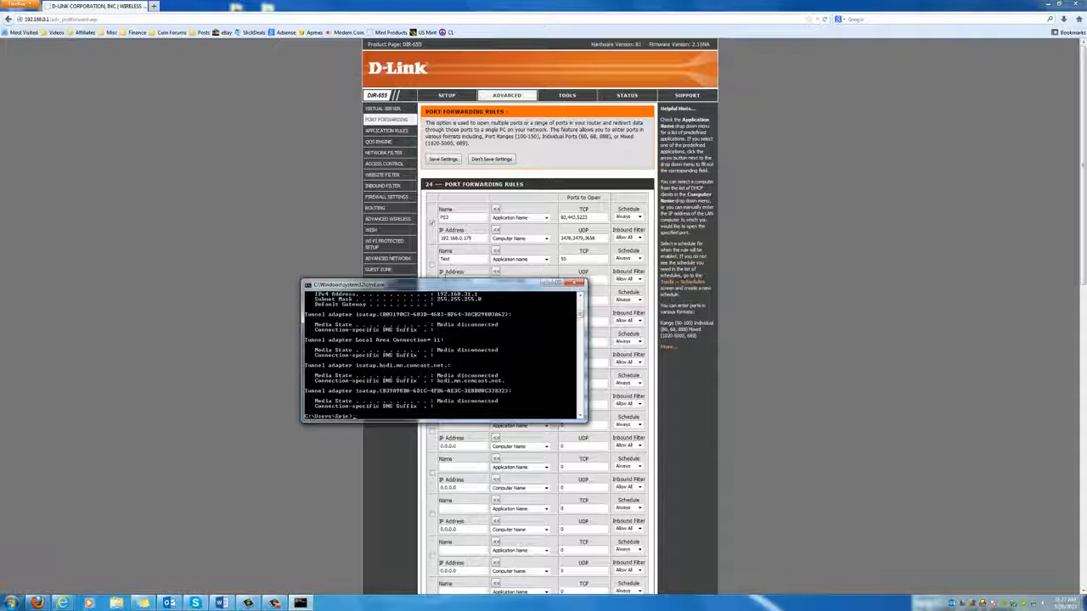
left_click_drag(442, 283, 441, 157)
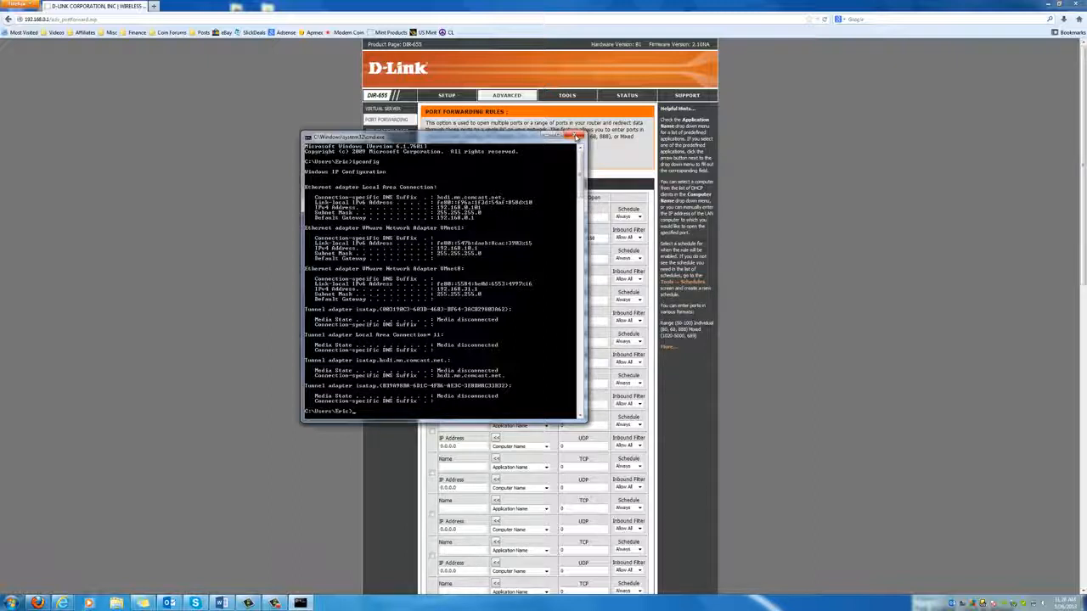
left_click(577, 136)
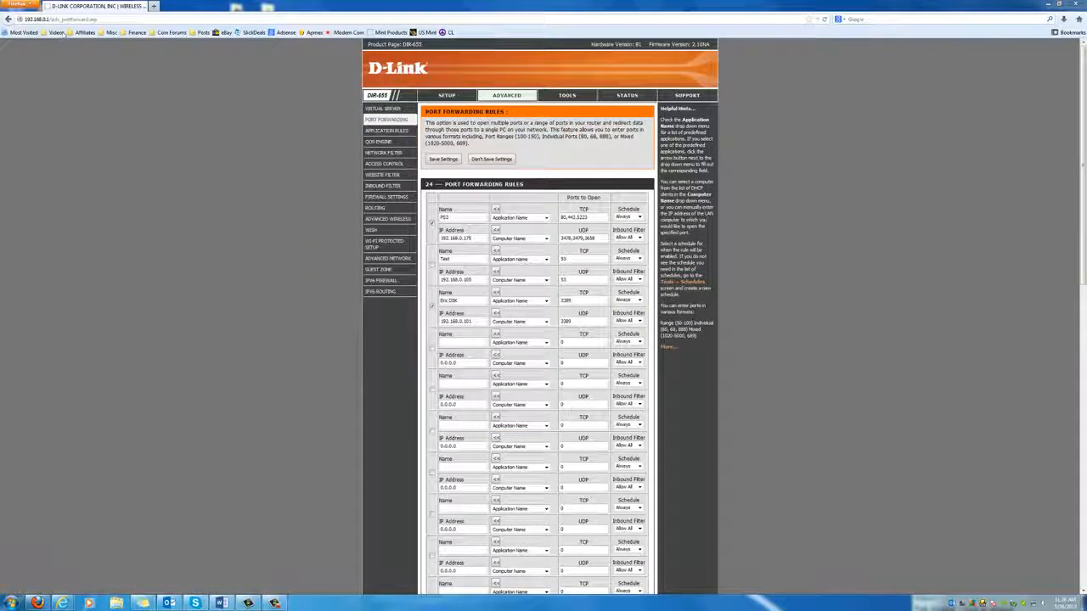
Load the router's login page at 192.168.0.1 in the browser.
left_click(106, 18)
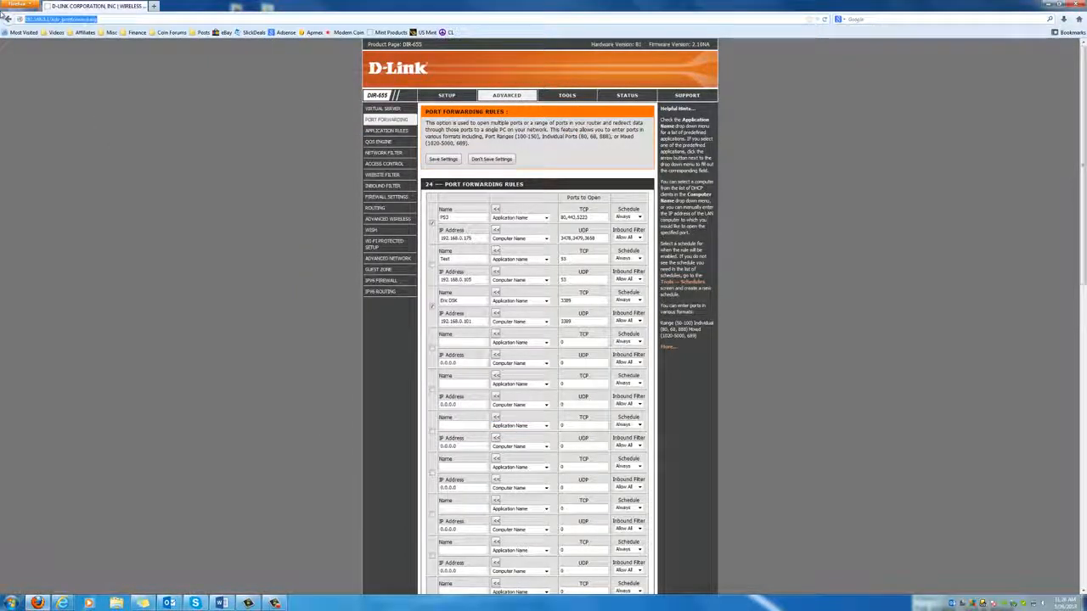
type("192.168.0")
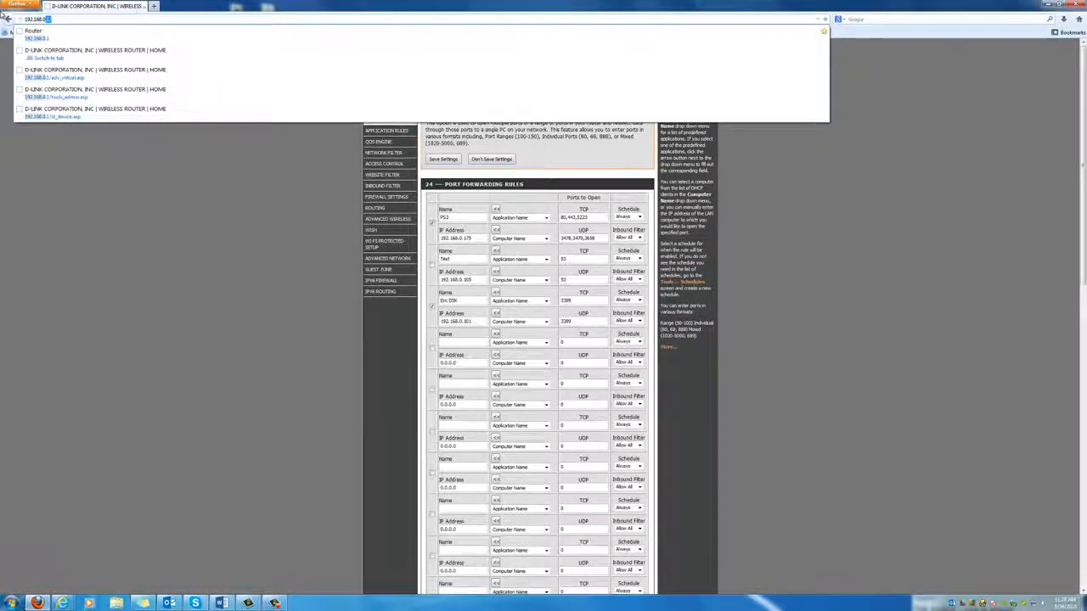
key("Return")
key("BackSpace")
type("1")
key("Return")
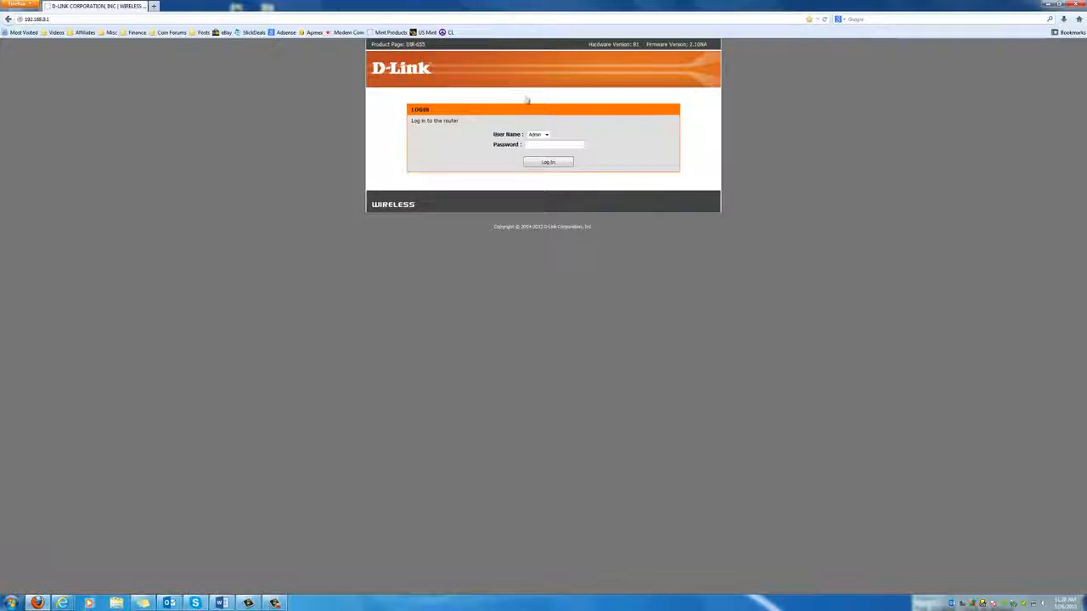
Log in to the router as Admin and open its advanced port forwarding rules.
left_click(519, 130)
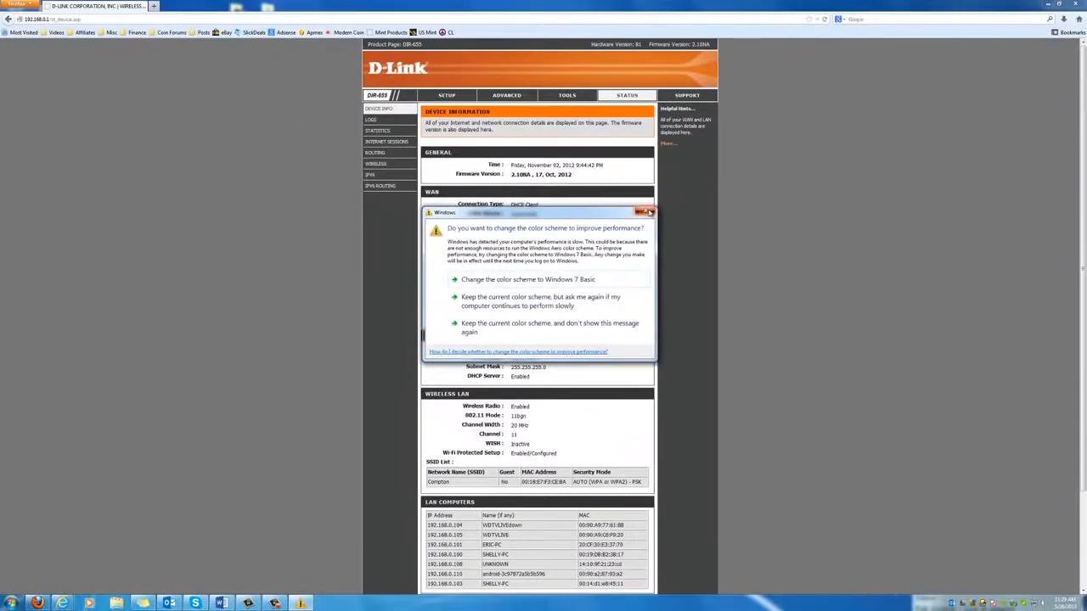
left_click(561, 148)
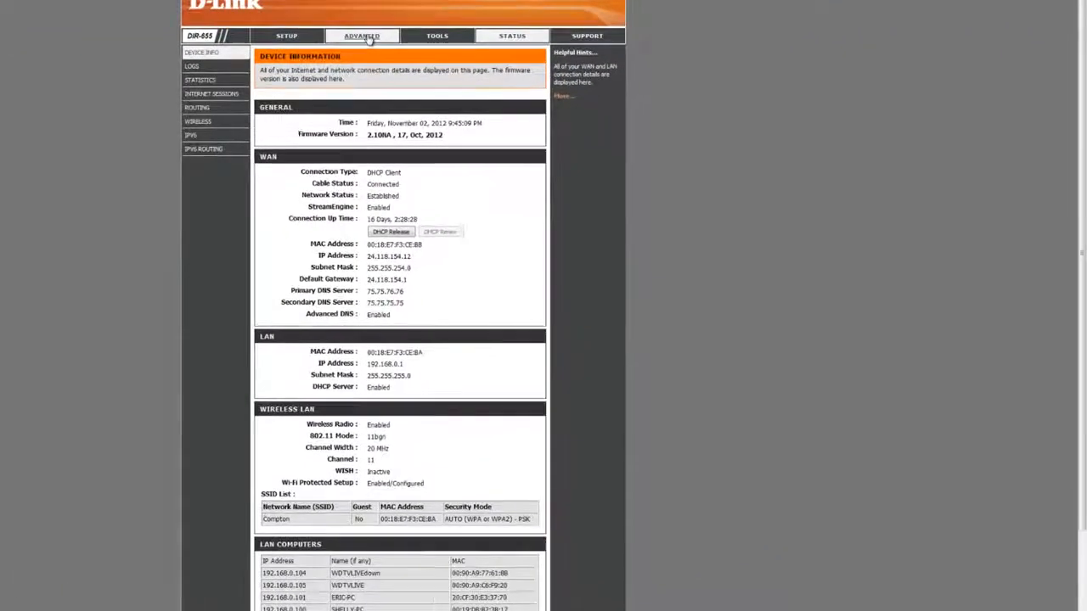
left_click(369, 38)
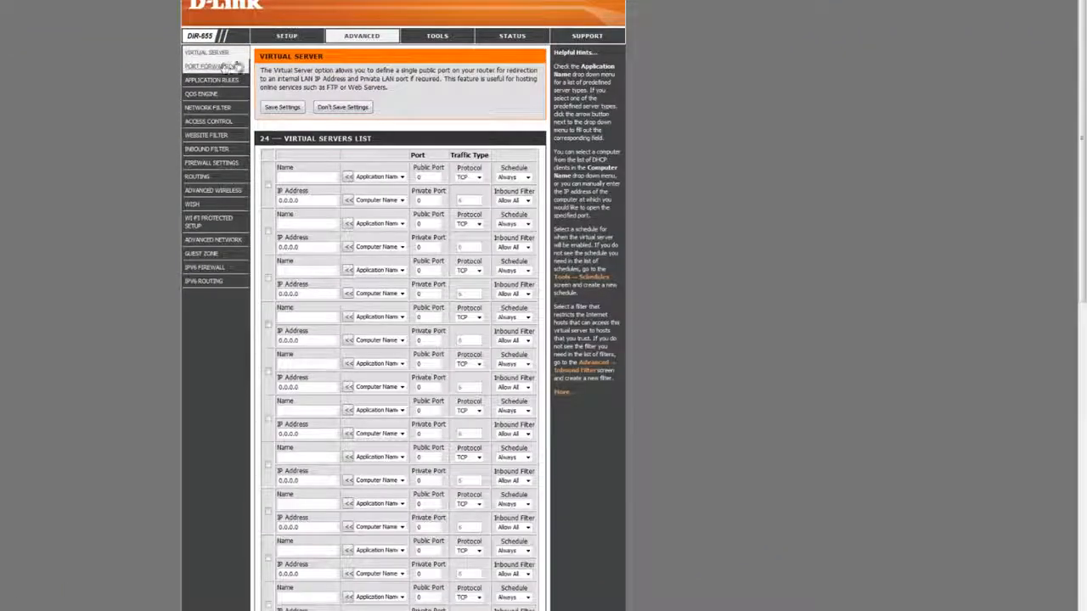
left_click(221, 67)
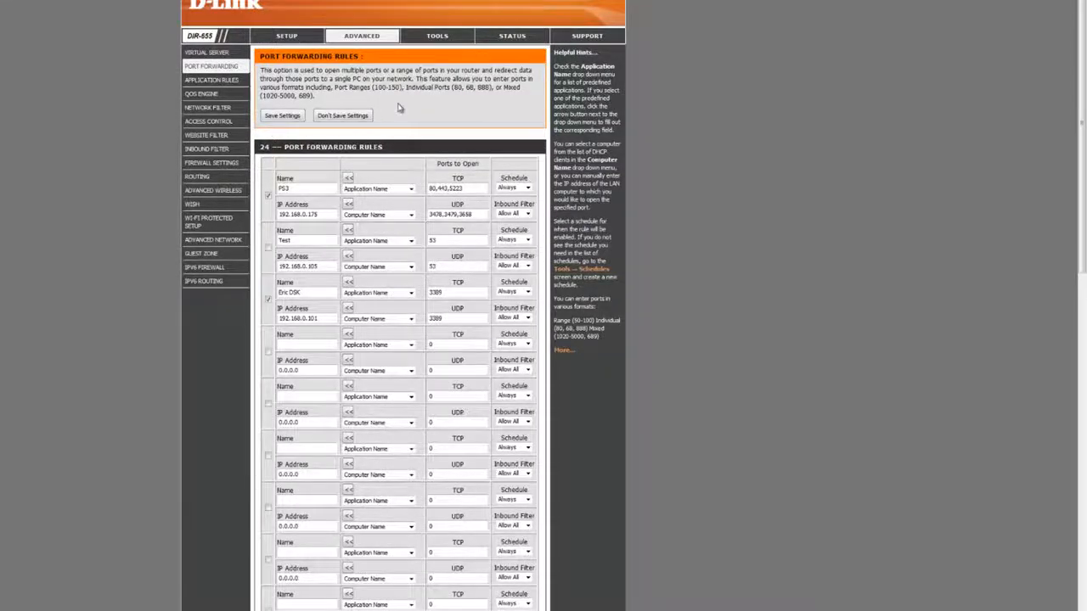
Examine the name, IP address and TCP/UDP port fields of the third port forwarding rule, for port 3389.
scroll(531, 153, "down", 1)
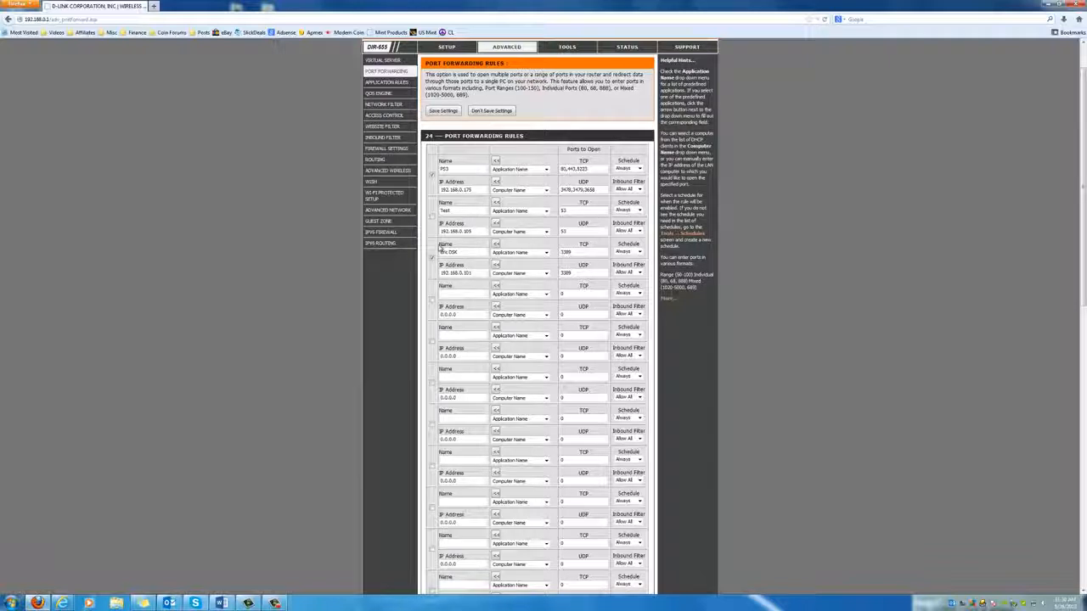
left_click_drag(440, 245, 599, 267)
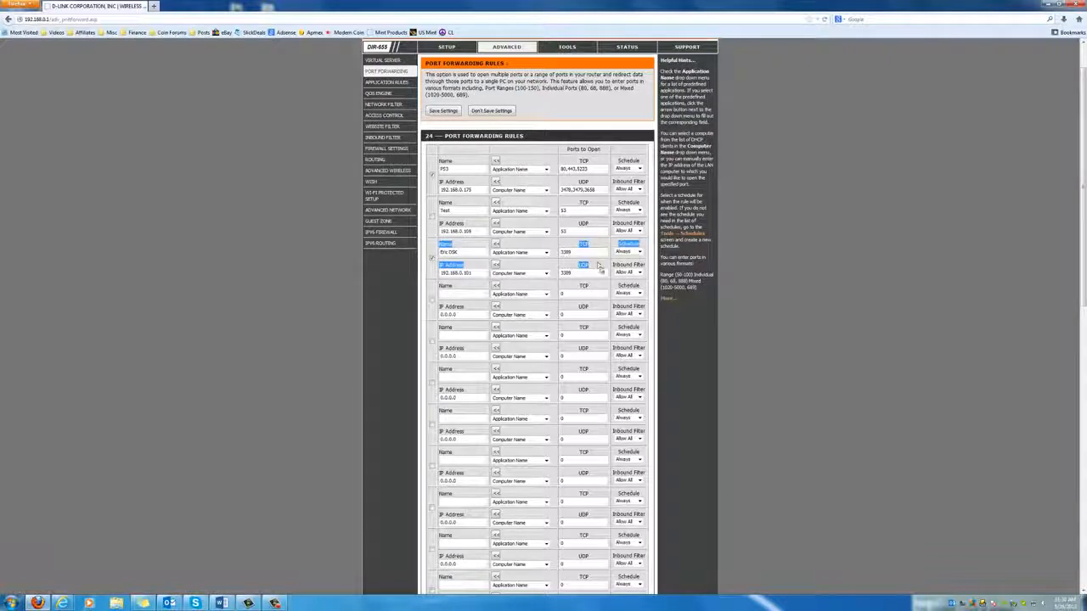
left_click(468, 264)
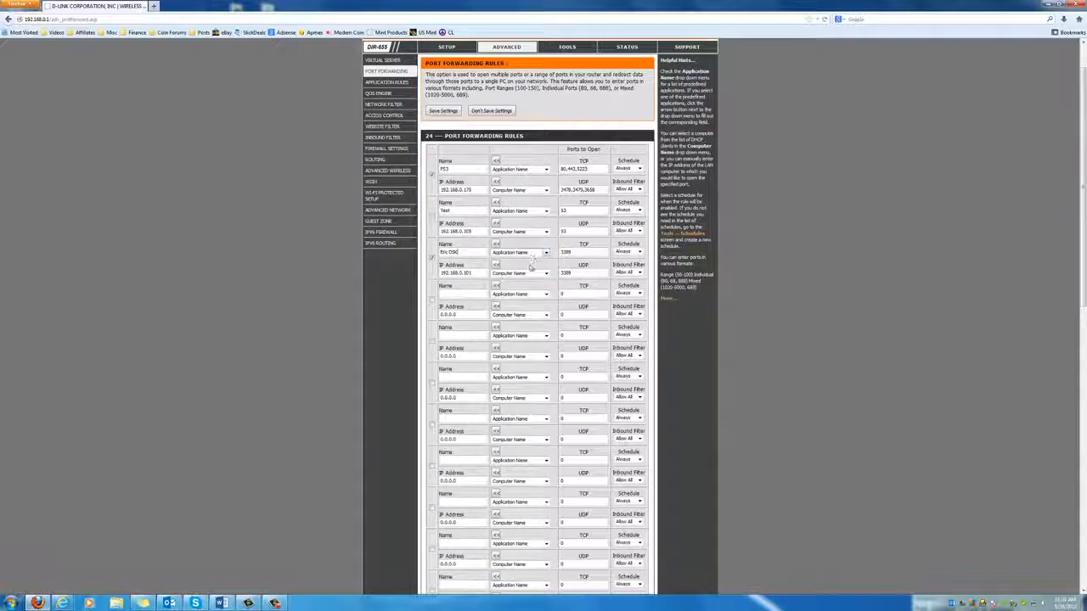
triple_click(478, 273)
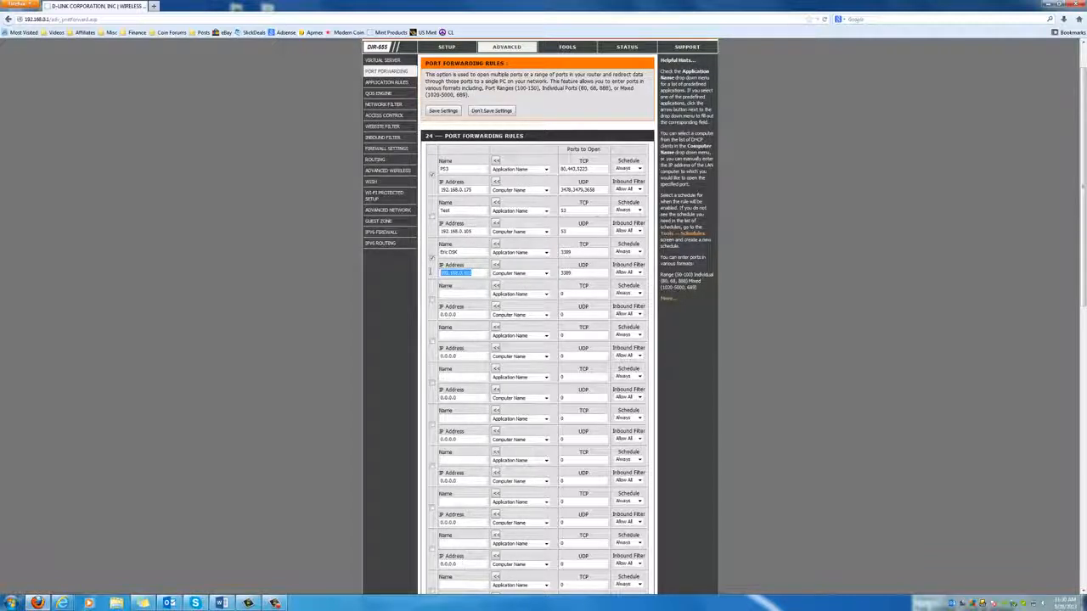
left_click(478, 273)
key("BackSpace")
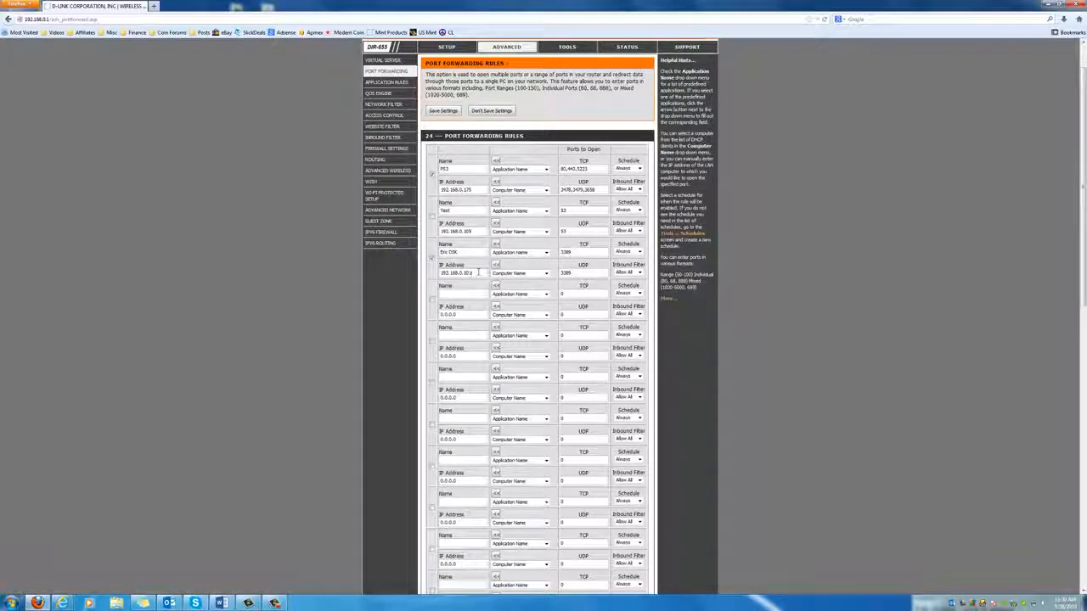
double_click(472, 272)
left_click(474, 272)
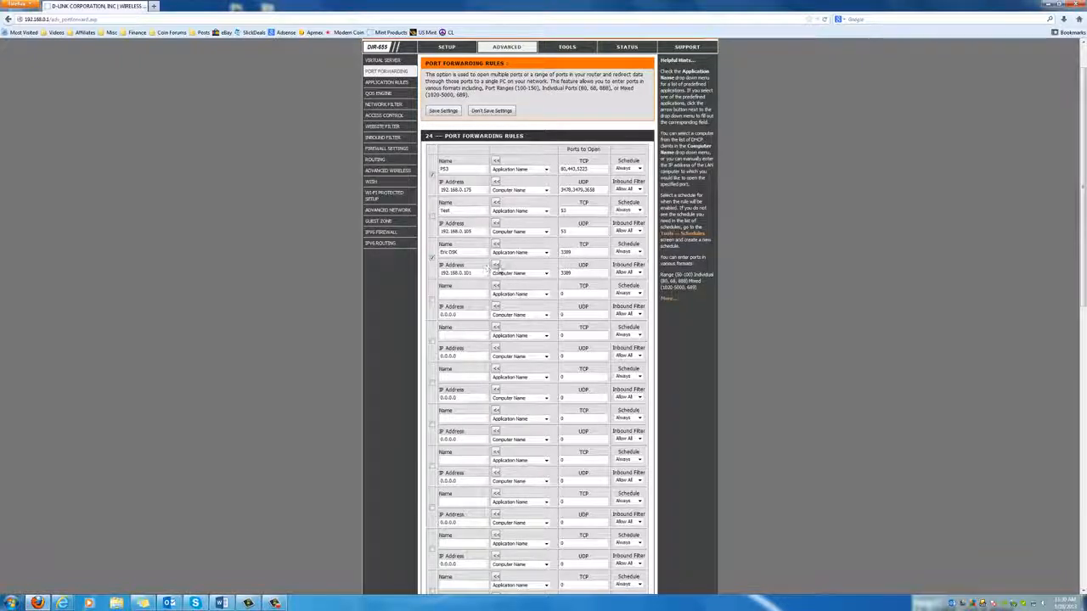
left_click(583, 253)
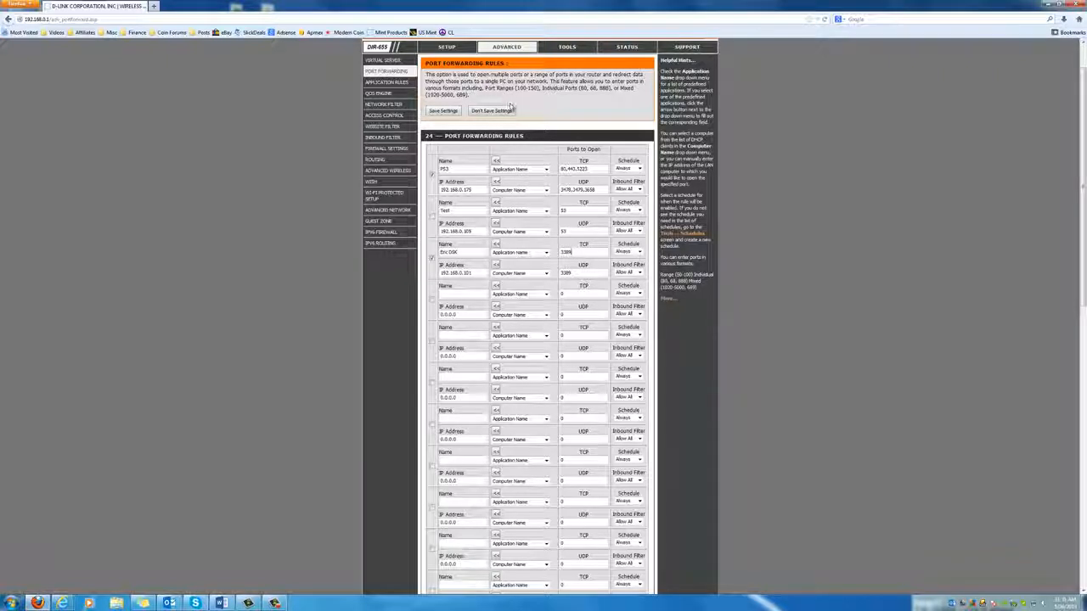
scroll(297, 182, "up", 1)
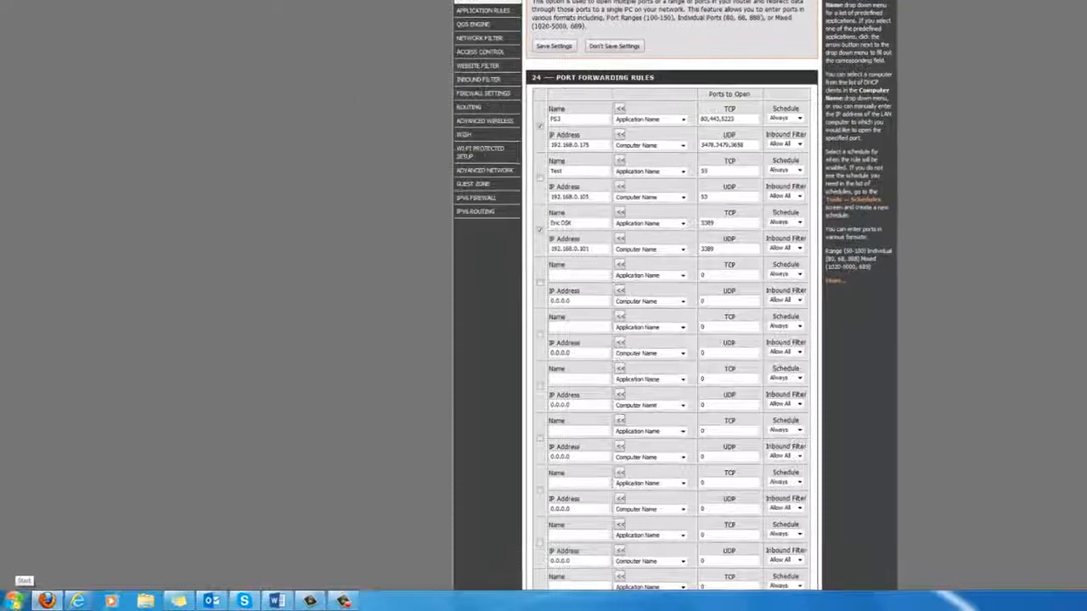
Launch Remote Desktop Connection and move its window clear of the router page's heading.
left_click(13, 601)
left_click(48, 554)
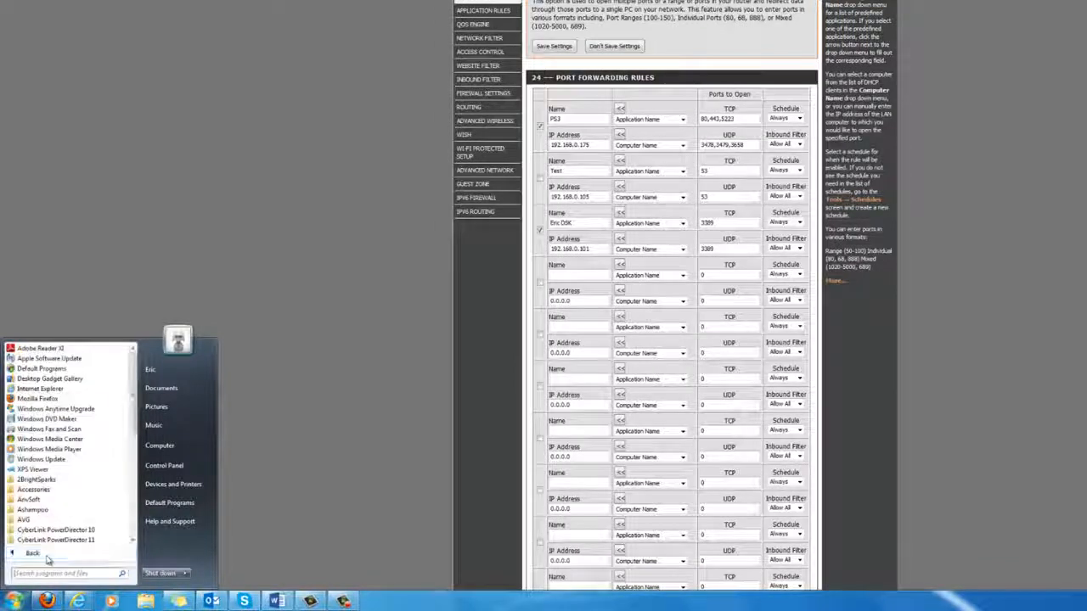
left_click(68, 482)
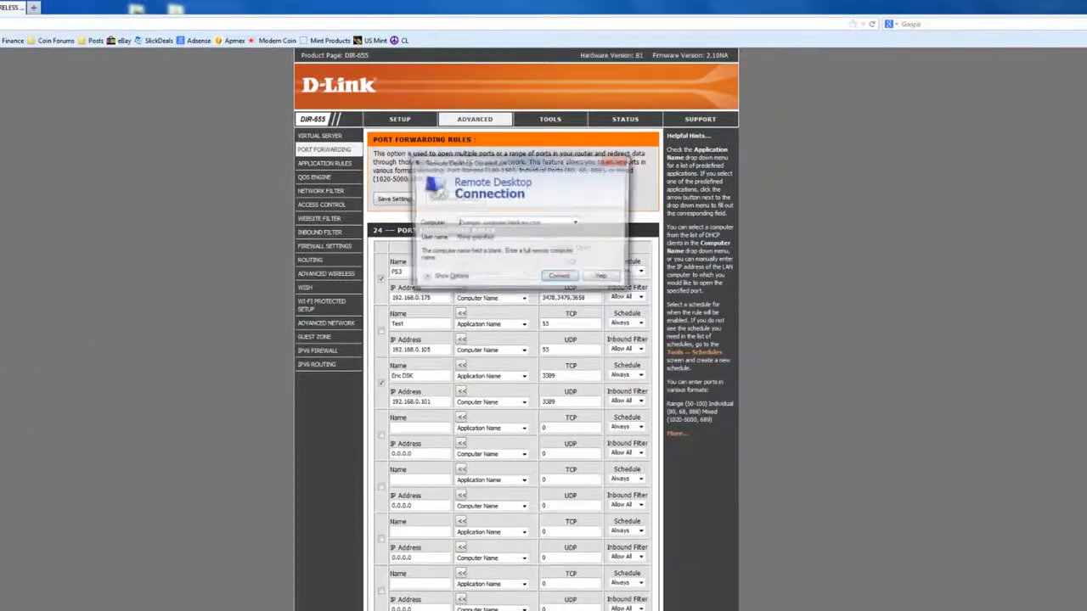
left_click_drag(577, 169, 351, 309)
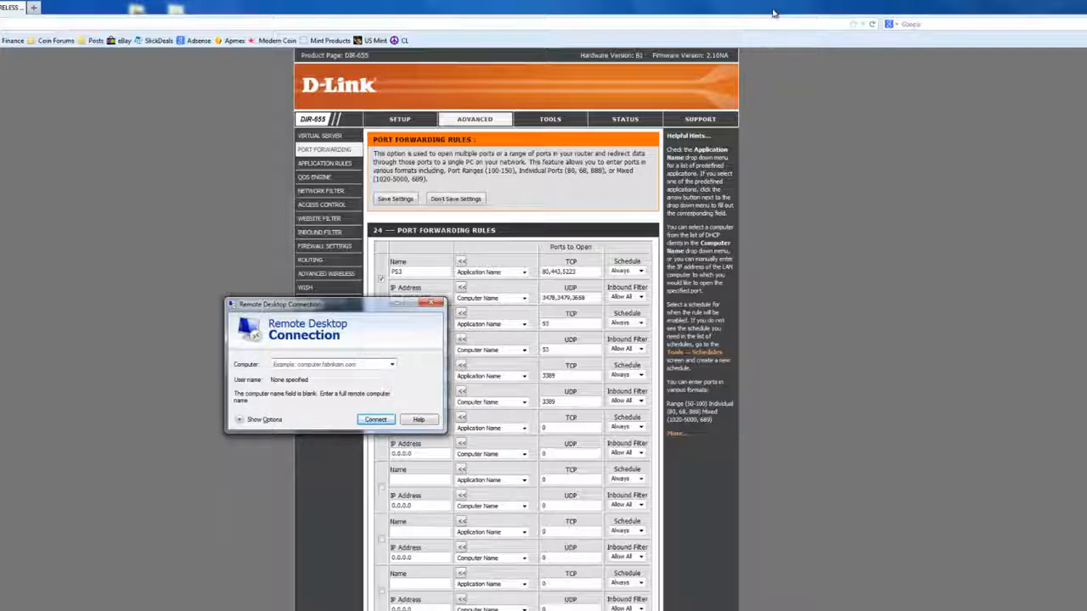
Move the Remote Desktop Connection window clear of the port forwarding rules and check its list of previously used computers.
left_click_drag(371, 307, 735, 299)
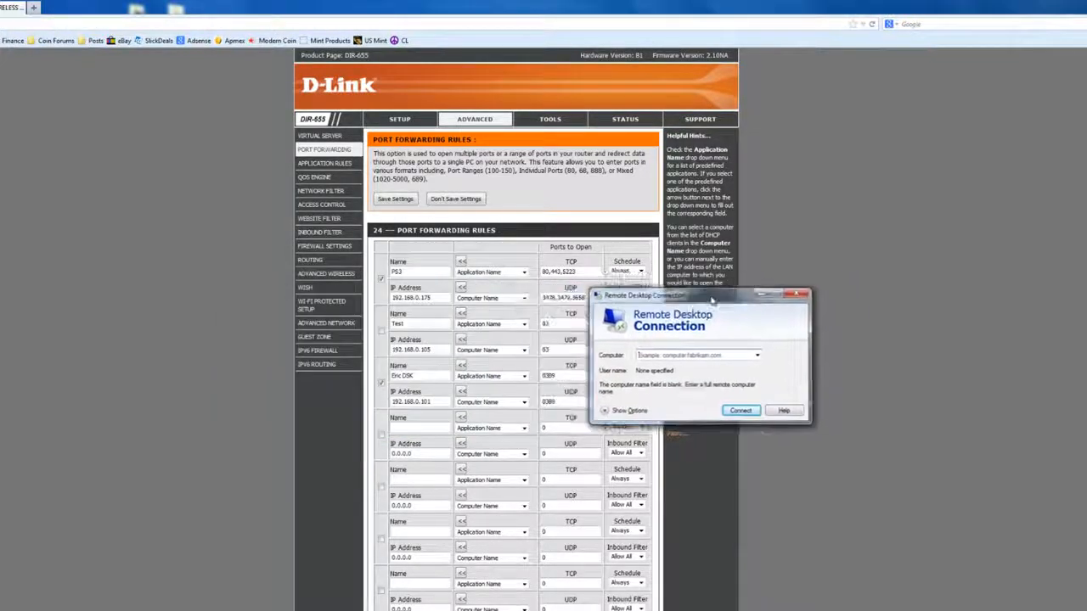
left_click(757, 357)
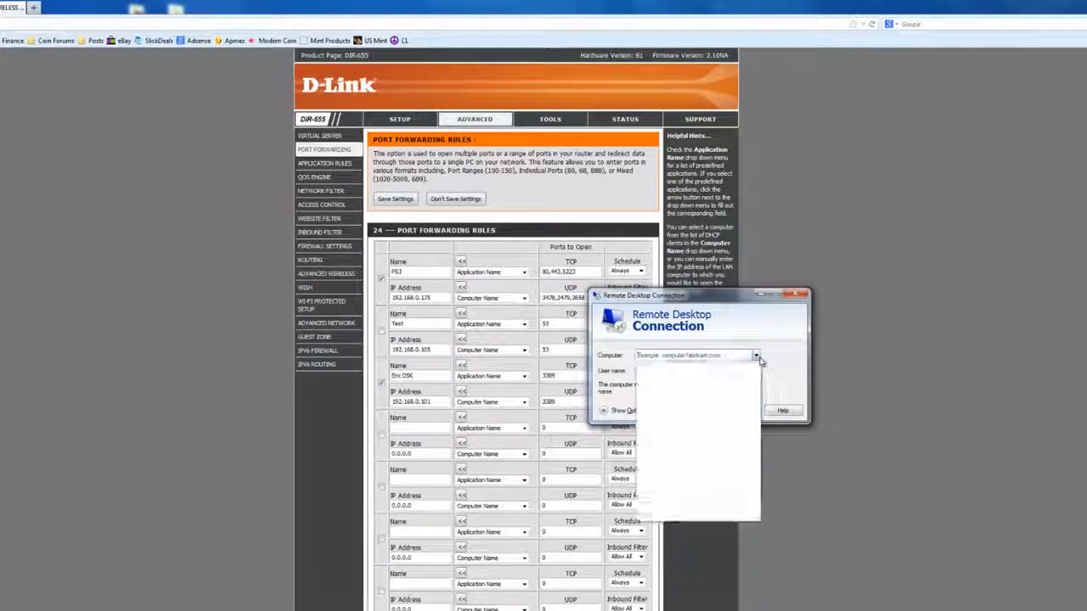
left_click(782, 360)
left_click_drag(679, 298, 625, 293)
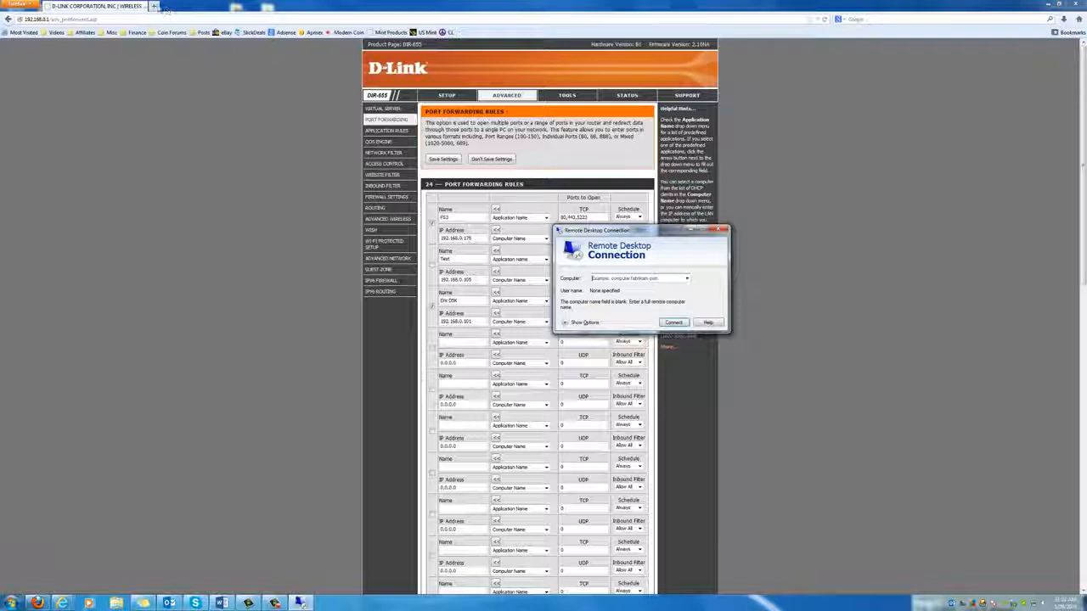
Open a new browser tab and enter whatismyipaddress.com as its address.
left_click(154, 7)
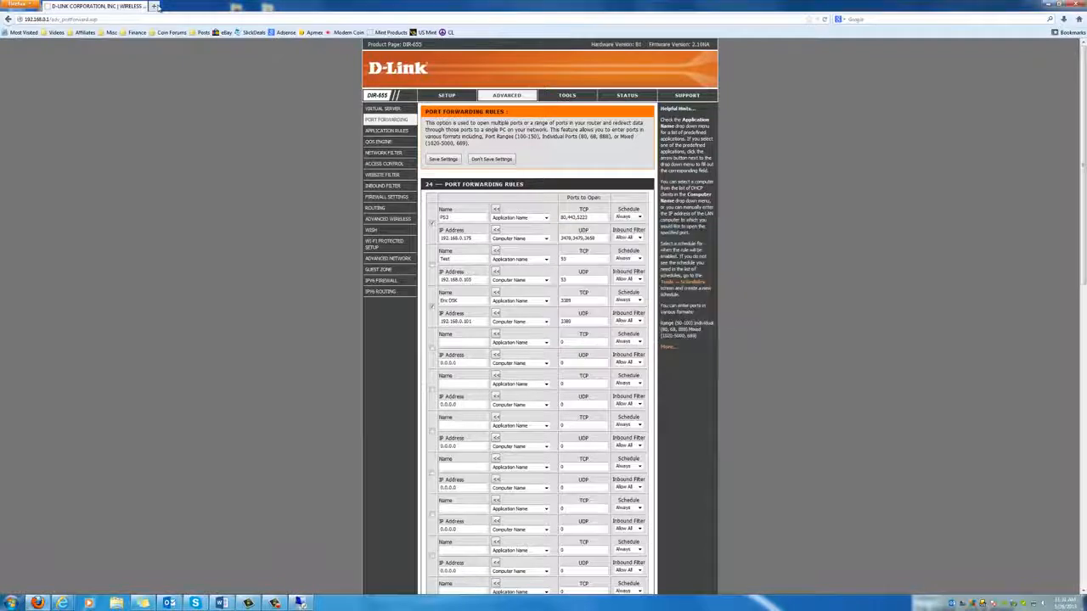
type("whati")
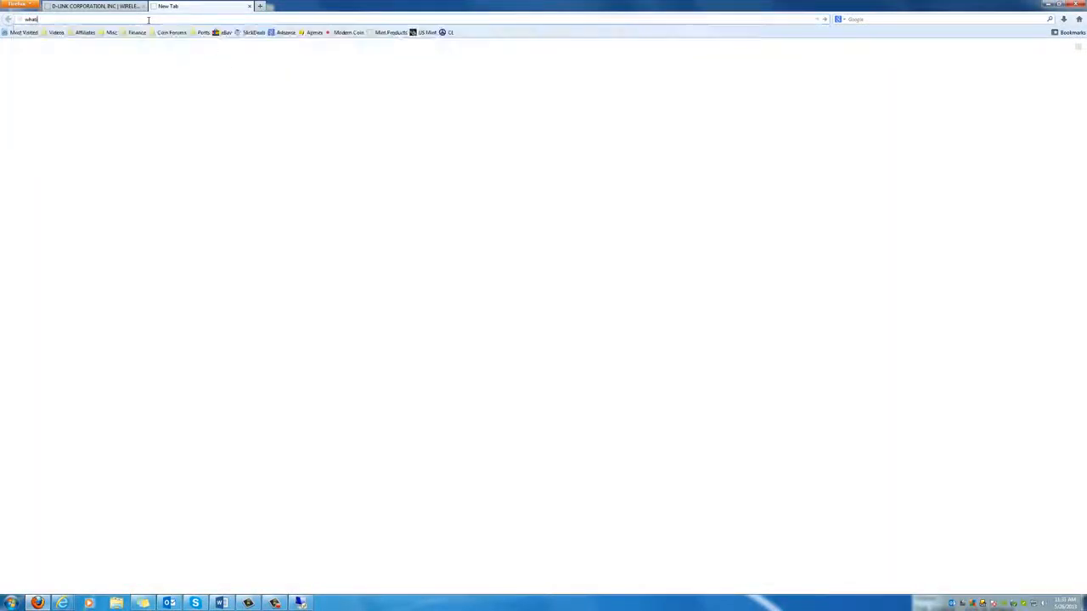
type("smyipaddress.com")
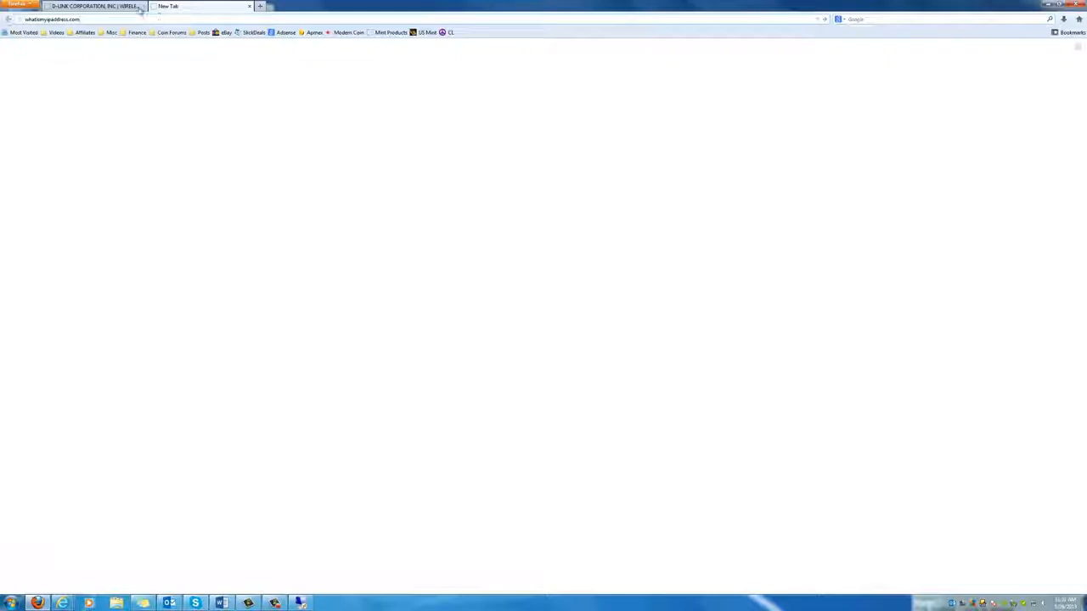
Switch back to Remote Desktop Connection, enter the remote PC's computer name and start the connection.
left_click(300, 603)
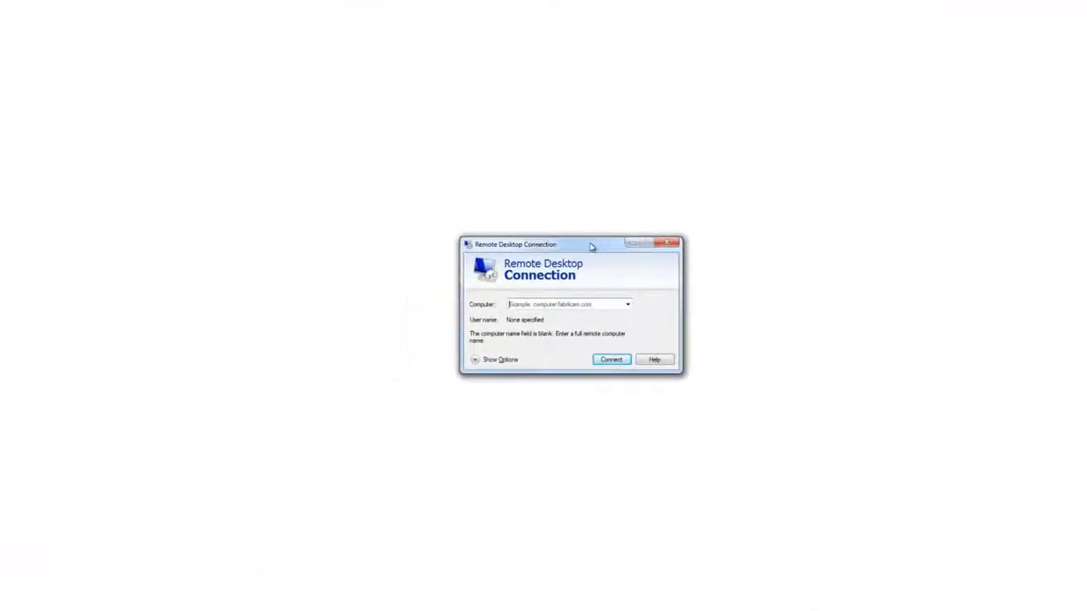
left_click(575, 304)
type("Sheely")
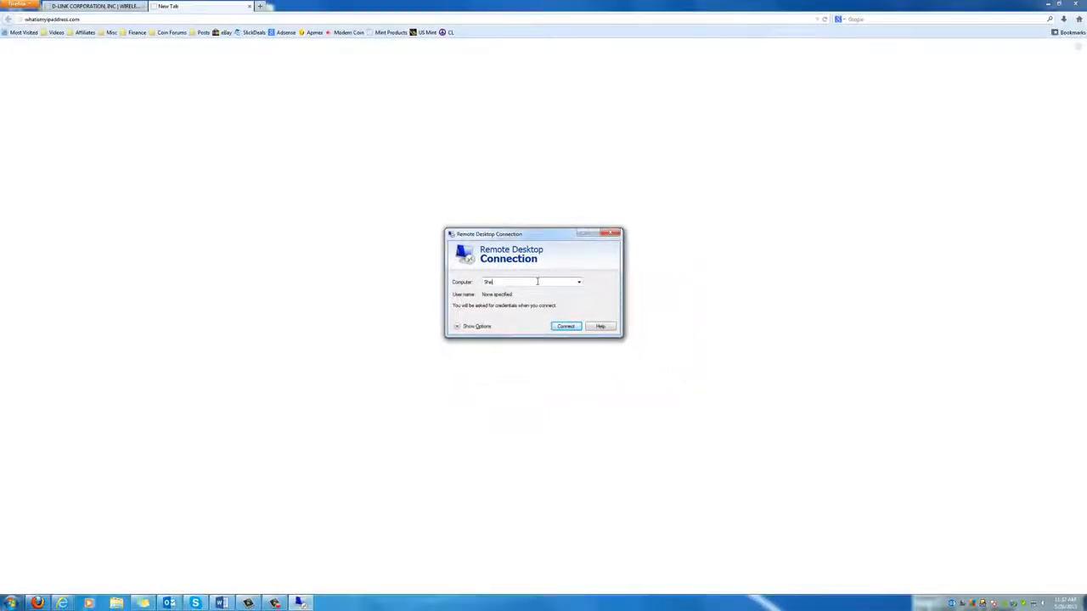
key("BackSpace")
key("Return")
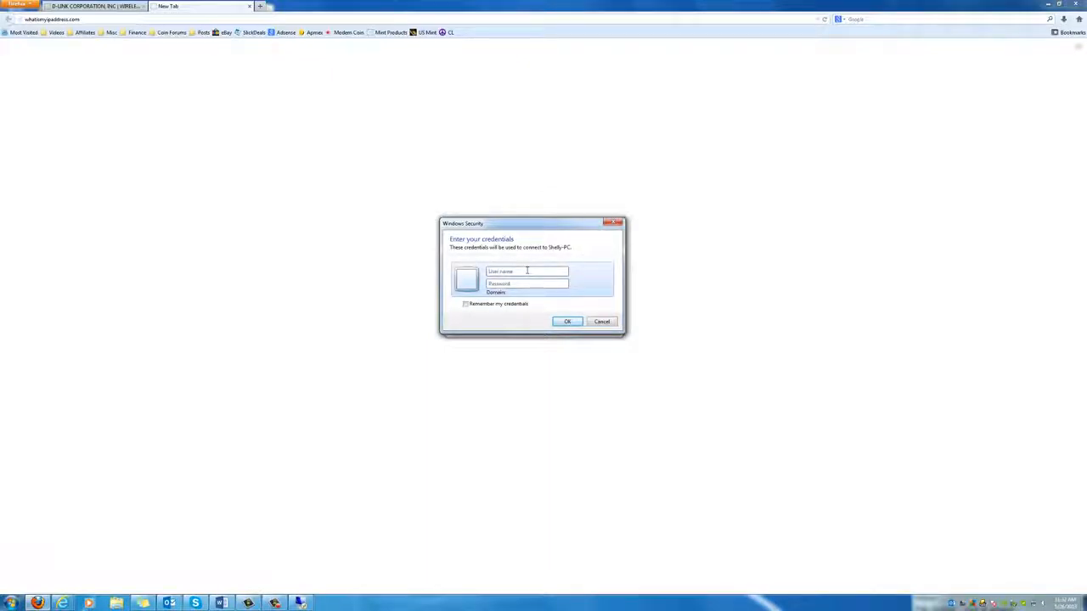
Sign in with the remote account's user name and password, and accept the untrusted certificate without being asked again for this computer.
type("Shelly")
left_click(573, 327)
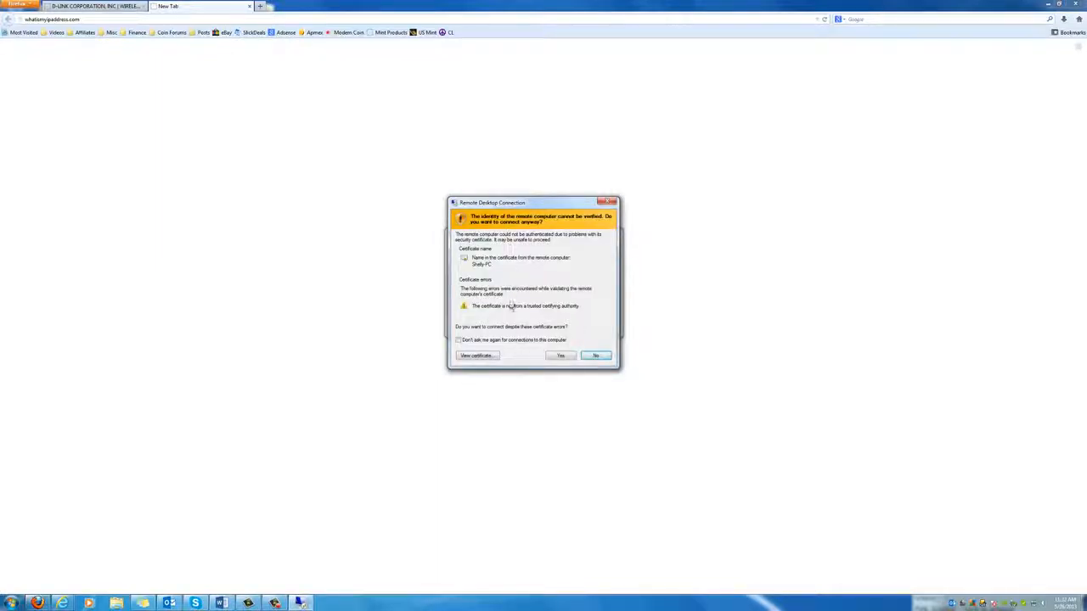
left_click(459, 340)
left_click(561, 355)
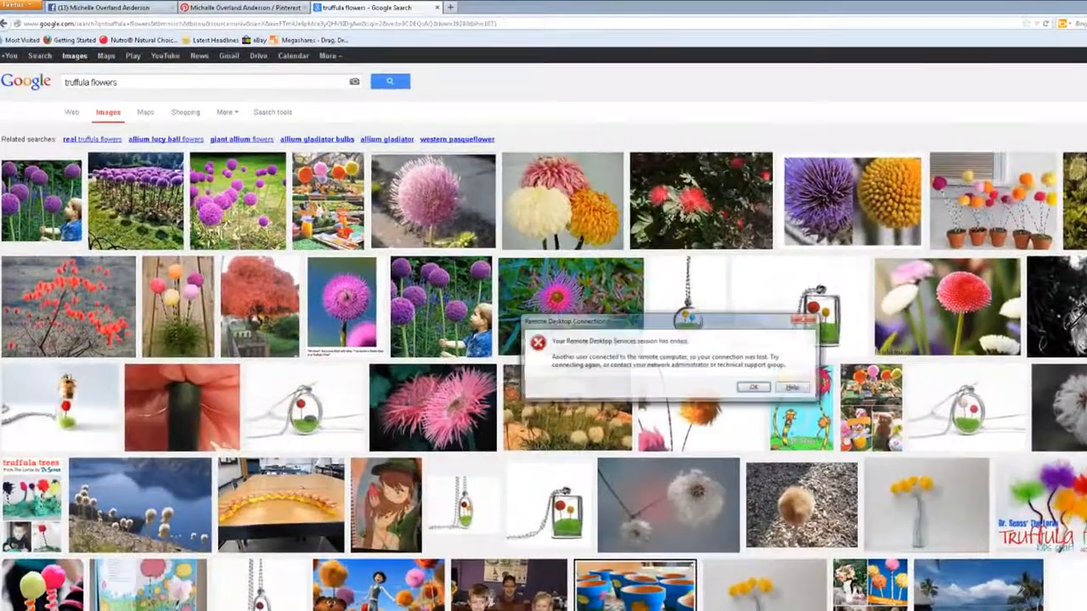
Dismiss the ended-session message and close the Remote Desktop Connection window.
left_click(753, 388)
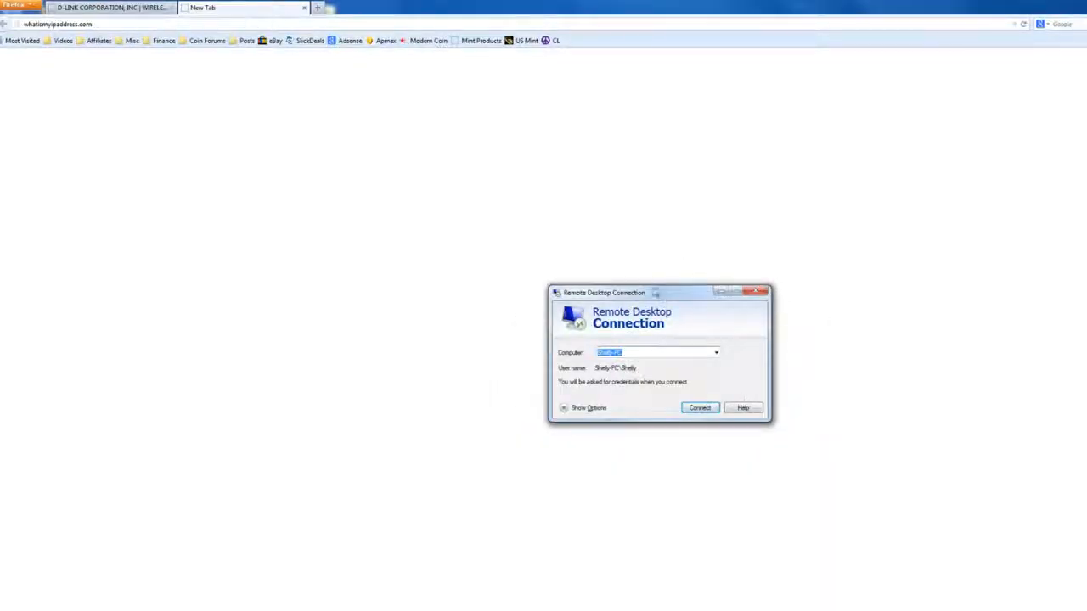
left_click_drag(655, 292, 639, 285)
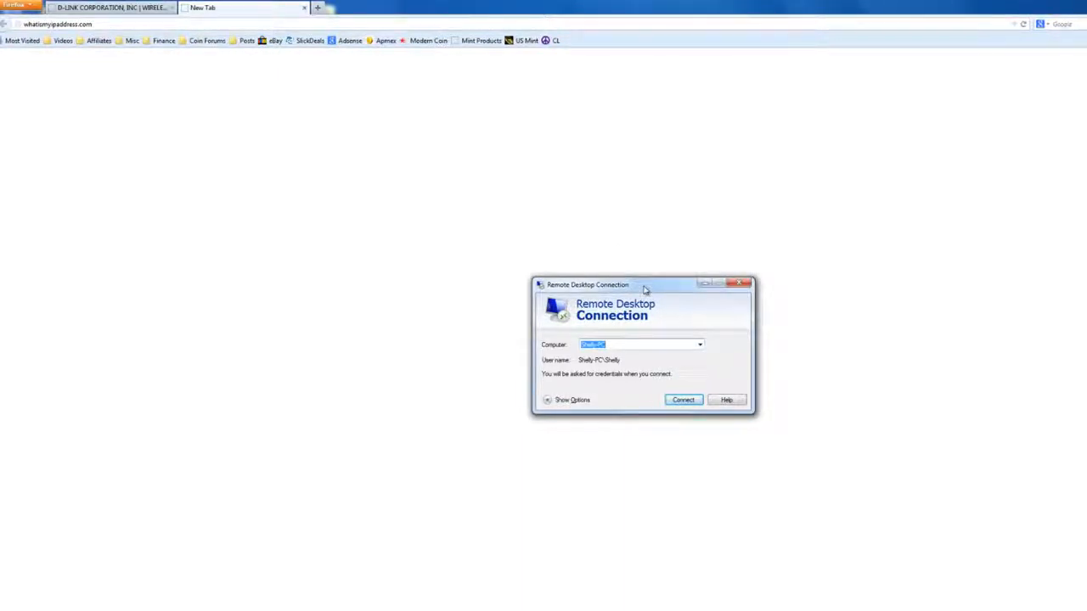
left_click_drag(645, 289, 630, 293)
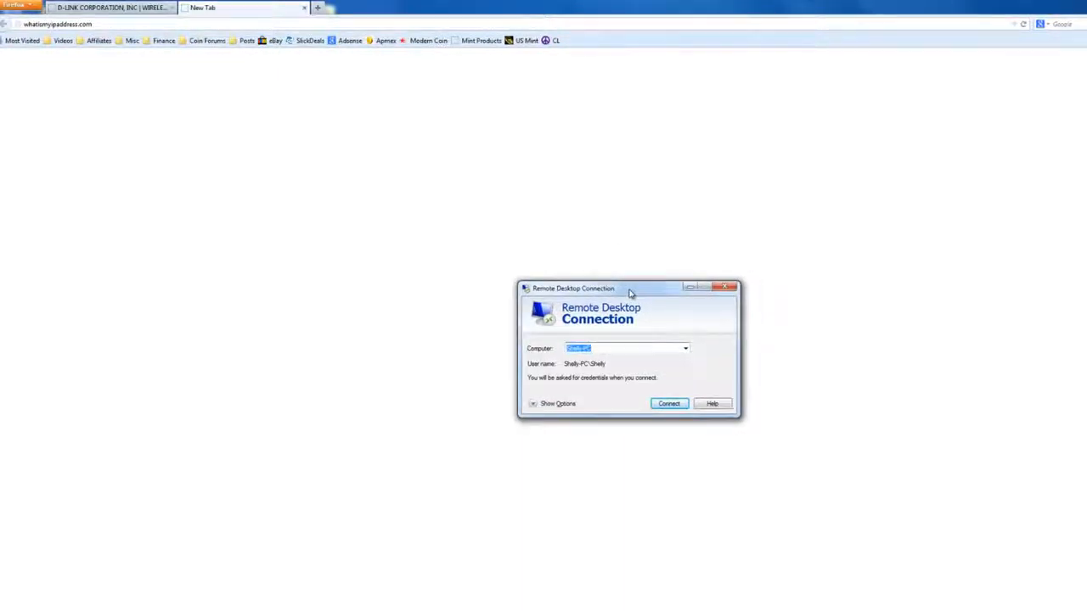
left_click(728, 288)
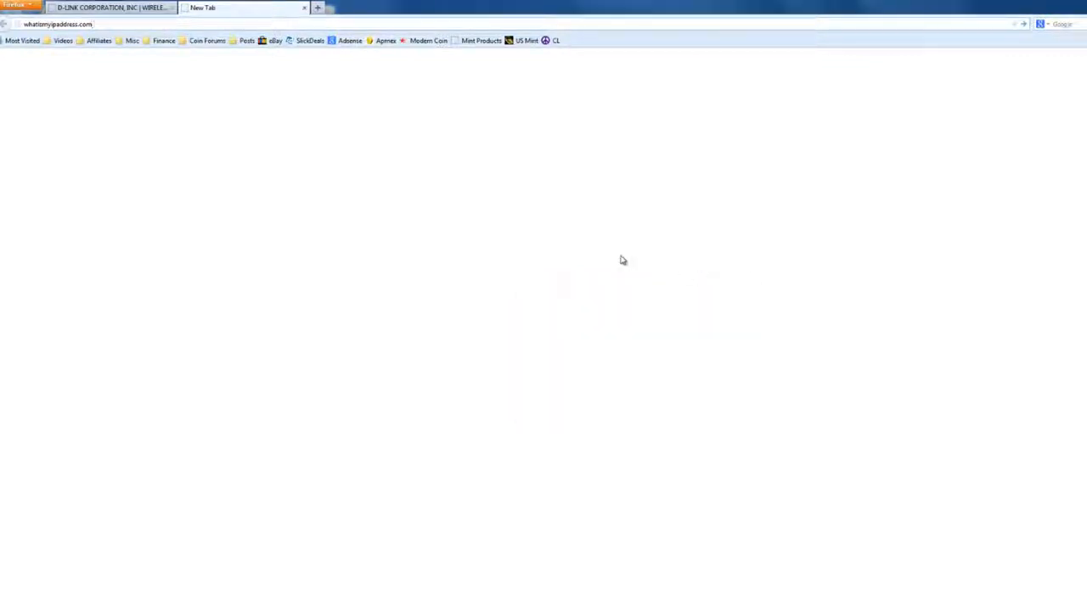